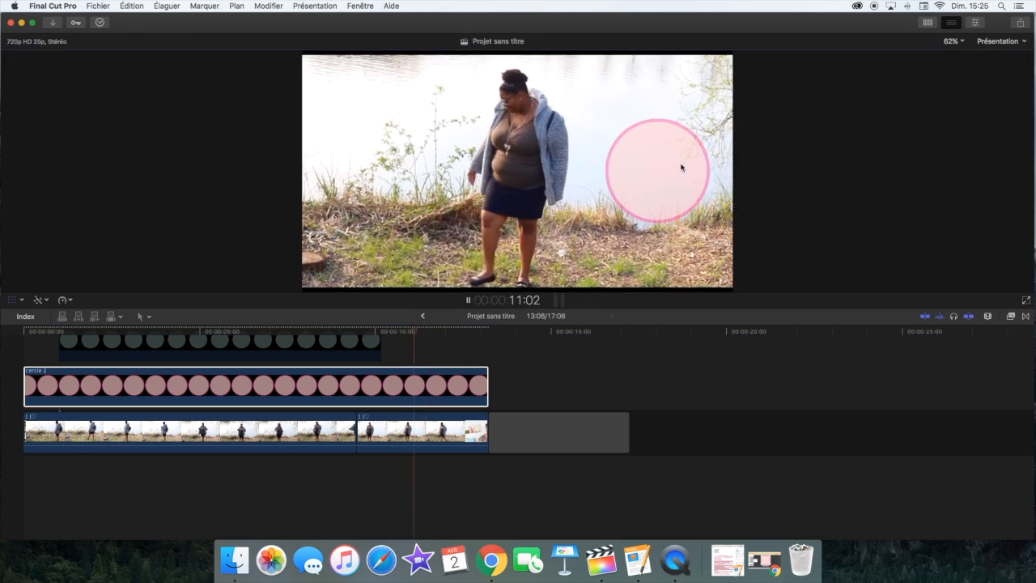
Animate the pink circle near the end of the cercle 2 clip by shifting its position horizontally
click(475, 331)
click(463, 332)
click(474, 332)
click(478, 332)
drag(465, 226, 444, 226)
click(484, 332)
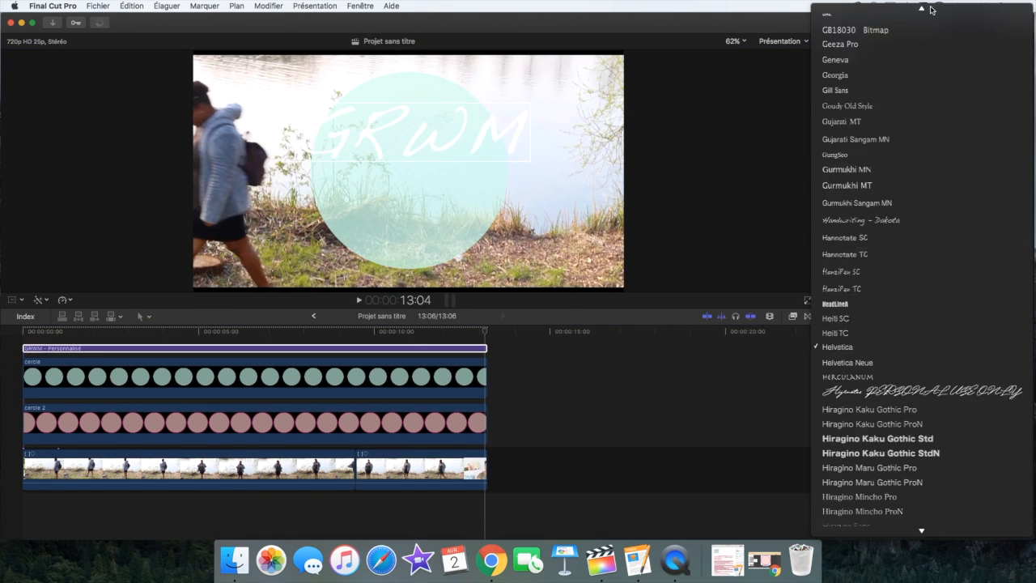
Set the GRWM title's font to Bebas Neue and complete the second title's text as "Spring Edition"
scroll(902, 148, up, 10)
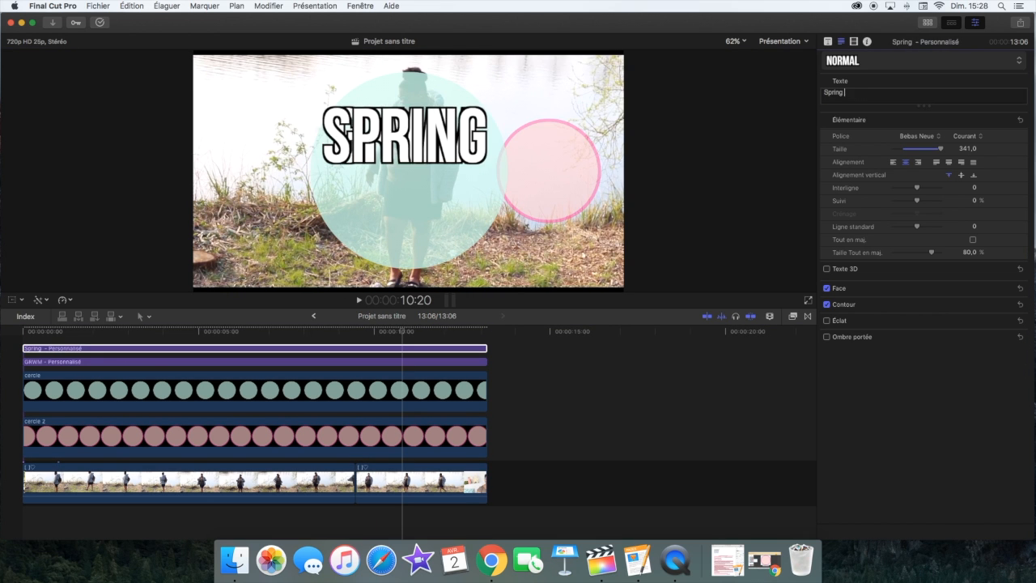
text(Edition)
Move the Spring Edition title beneath GRWM, reduce its size and give it a brush-script font
drag(405, 134, 407, 201)
drag(940, 148, 918, 148)
drag(407, 211, 408, 189)
click(923, 136)
click(868, 426)
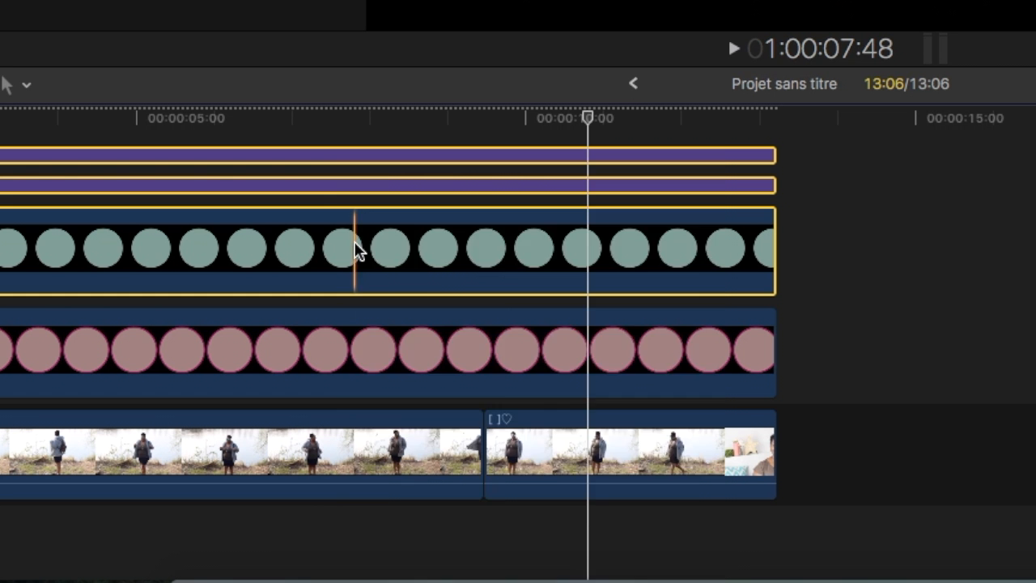
Combine the two titles and the teal cercle clip into a new compound clip
right_click(298, 390)
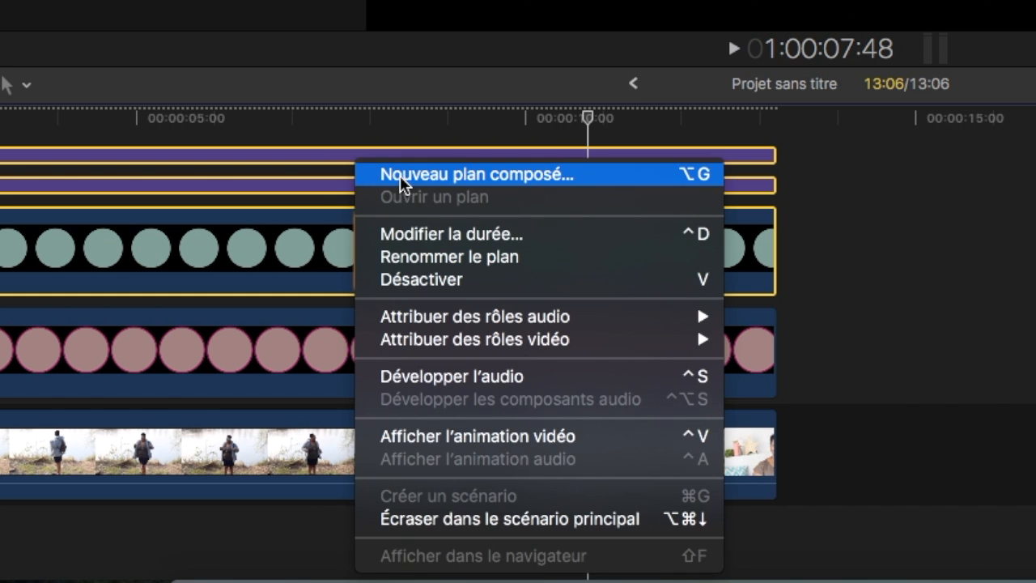
click(399, 175)
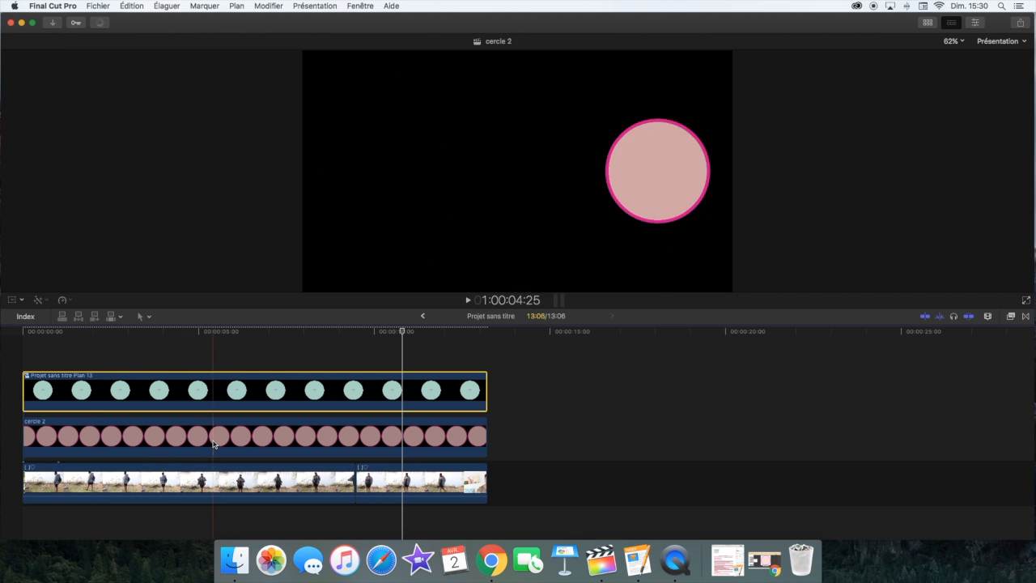
Copy the cercle 2 clip and paste its attributes onto the compound clip containing the titles
click(214, 442)
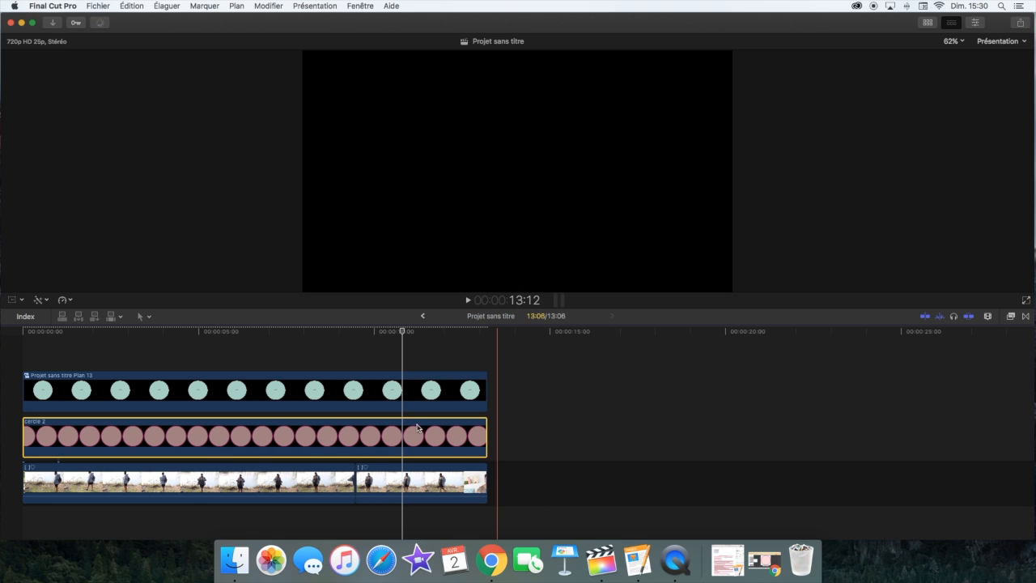
click(348, 390)
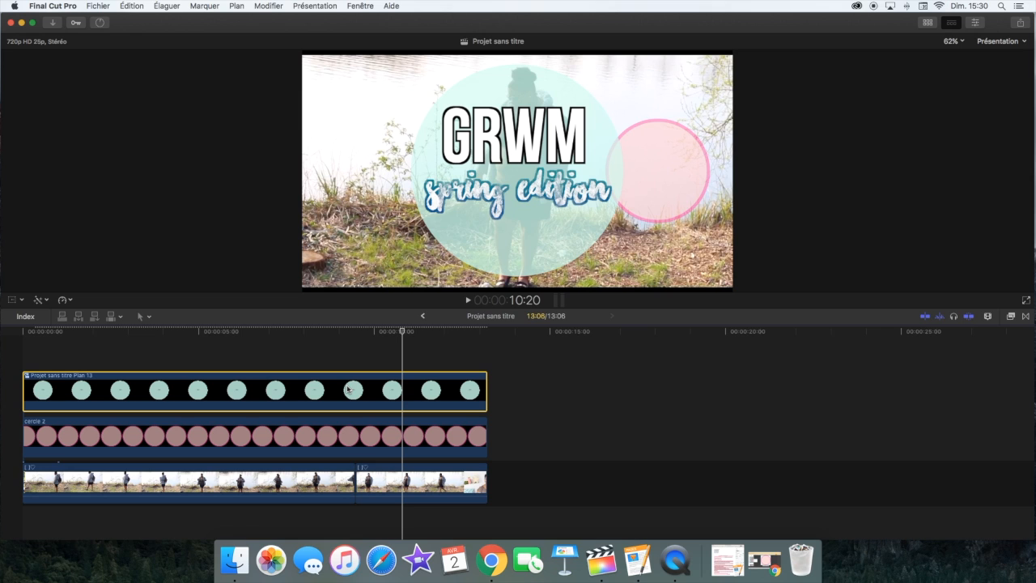
key(shift+super+v)
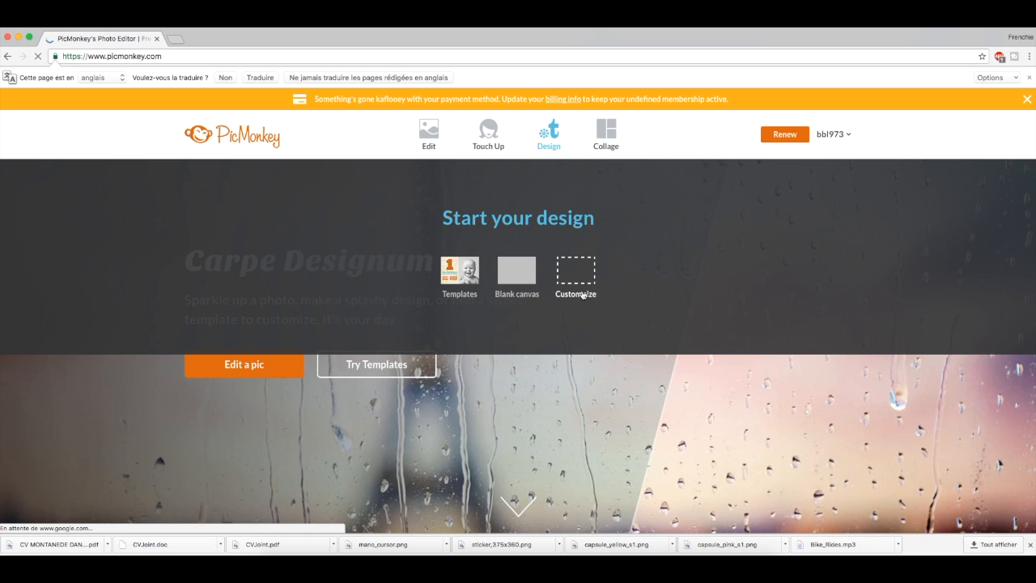
Create a custom blank PicMonkey canvas of 1280 x 720 pixels
click(578, 272)
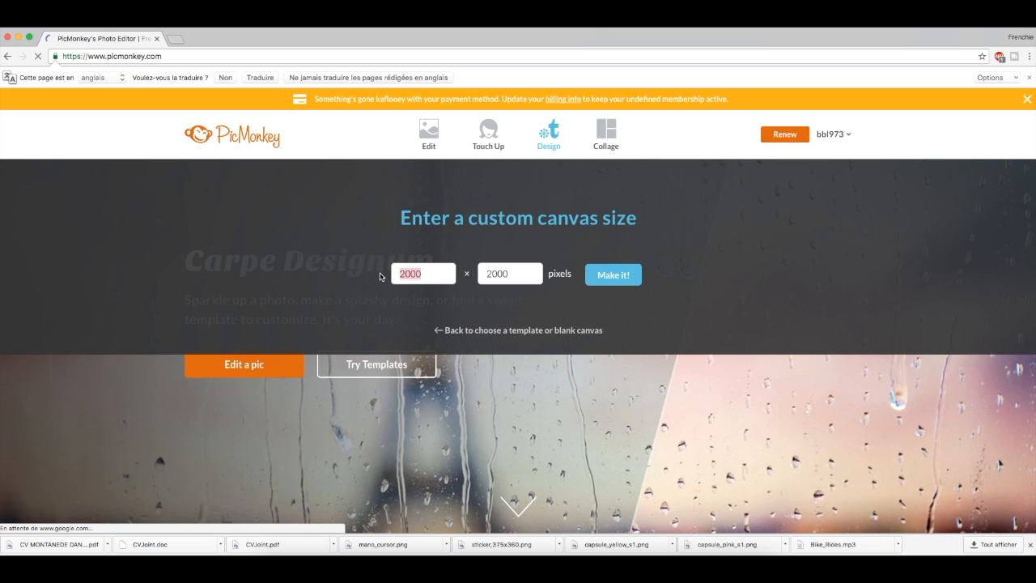
key(Tab)
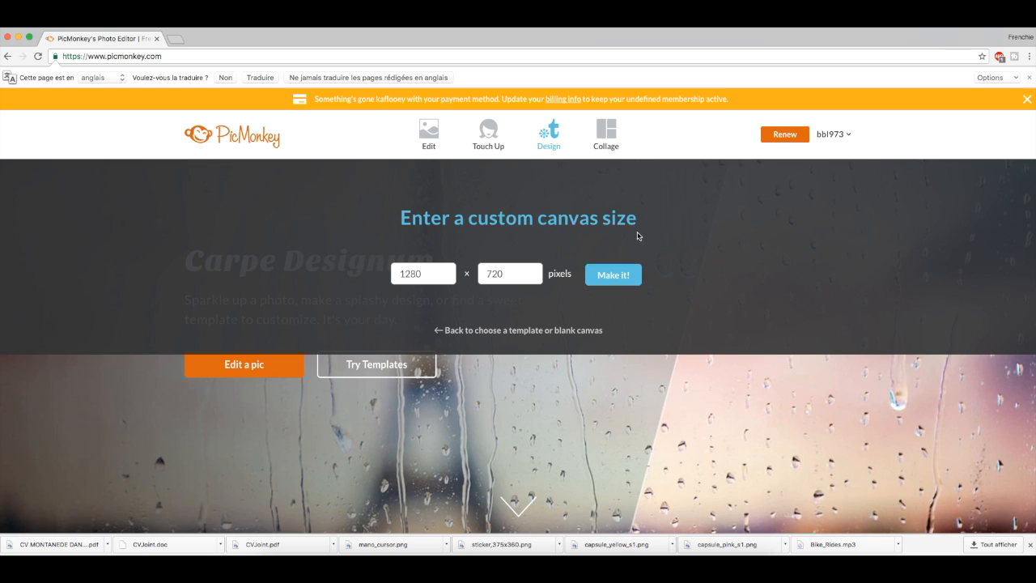
click(609, 275)
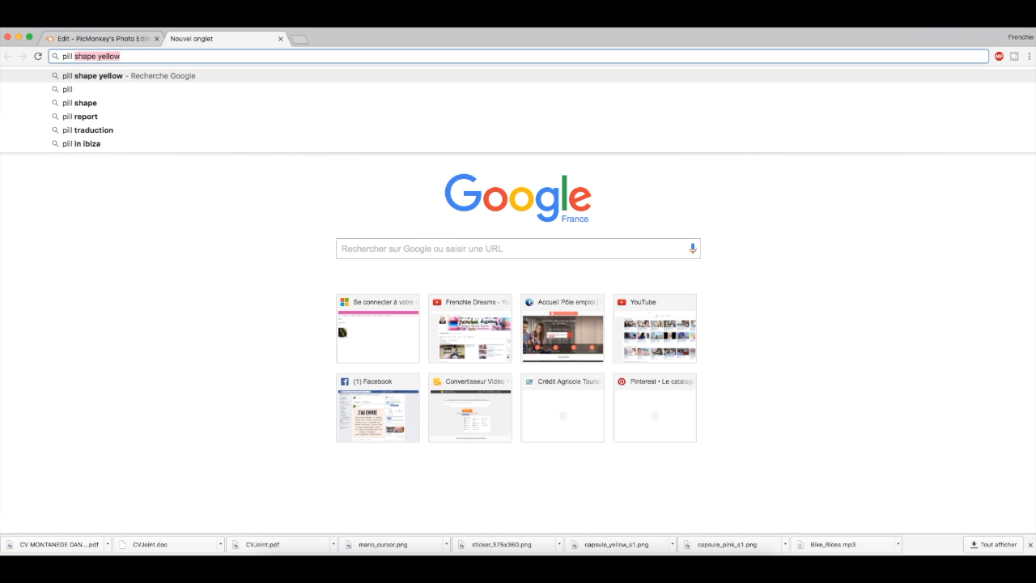
Search Google Images for "pill shape" and open the plain white capsule image's preview
text(sha)
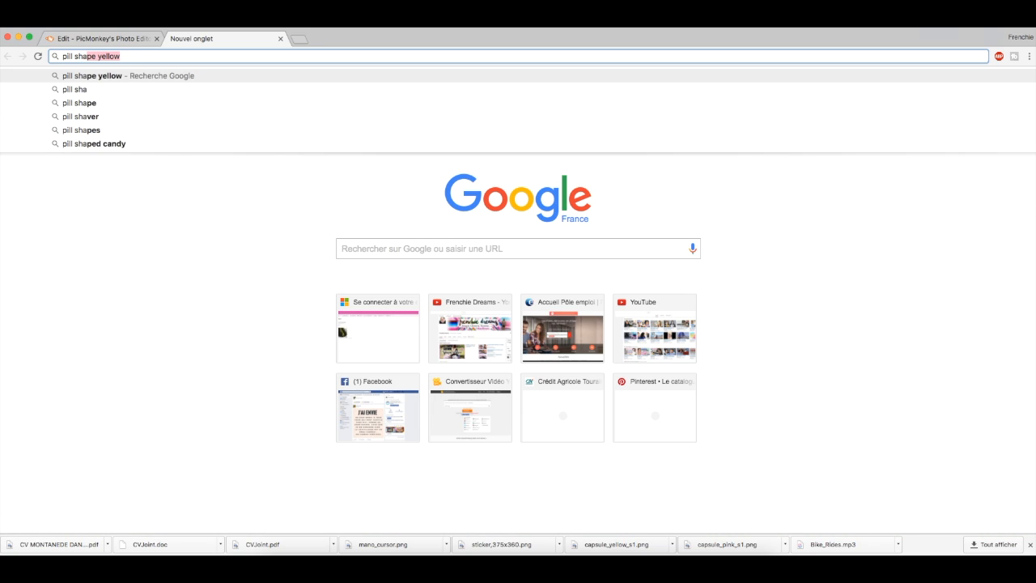
text(pe)
key(Return)
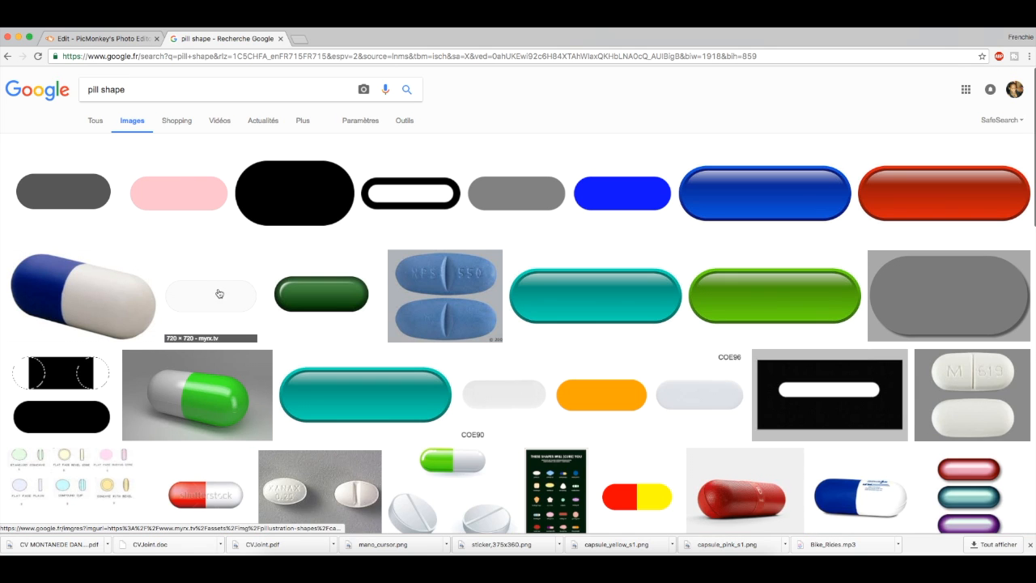
click(219, 293)
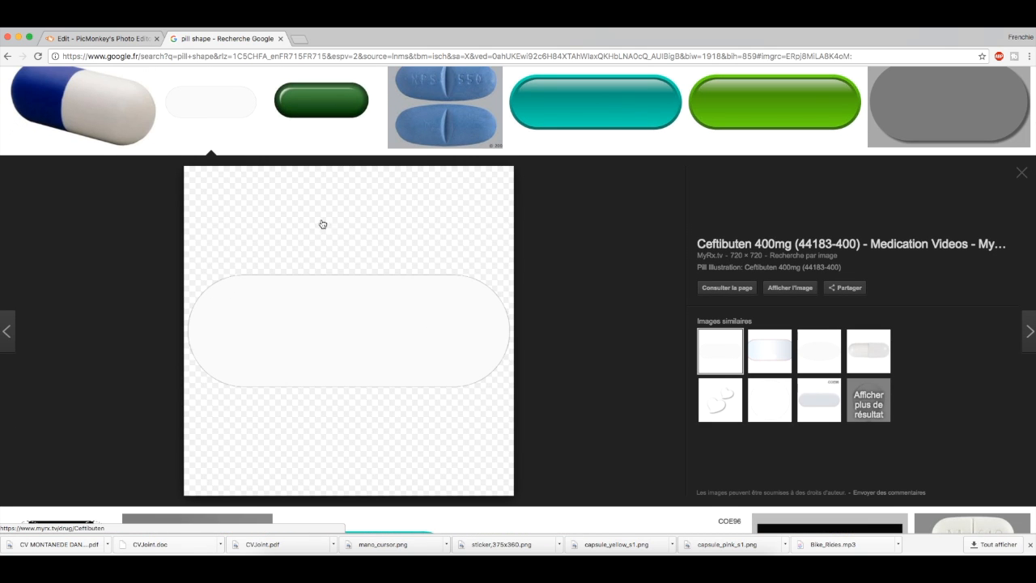
Add capsule_white_s1 as an overlay in PicMonkey, then shrink it and align it behind the start of the Snapchat caption
click(107, 176)
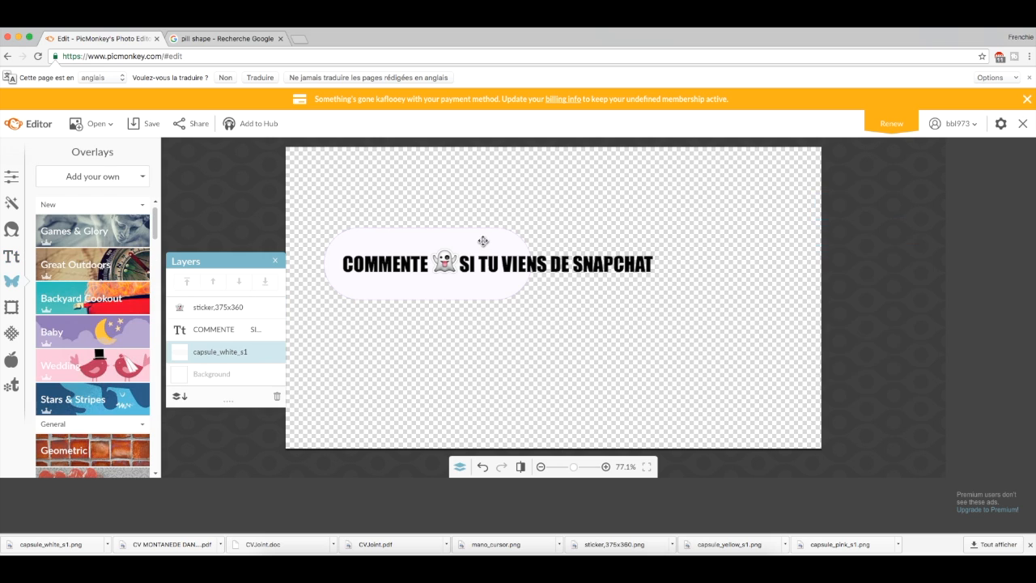
click(483, 238)
drag(531, 157, 494, 203)
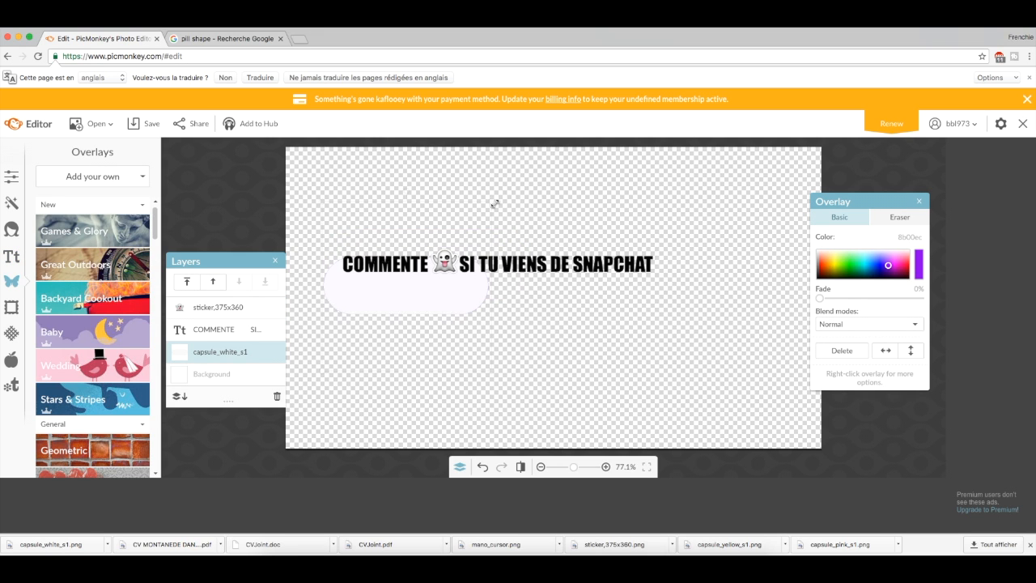
drag(424, 301, 435, 268)
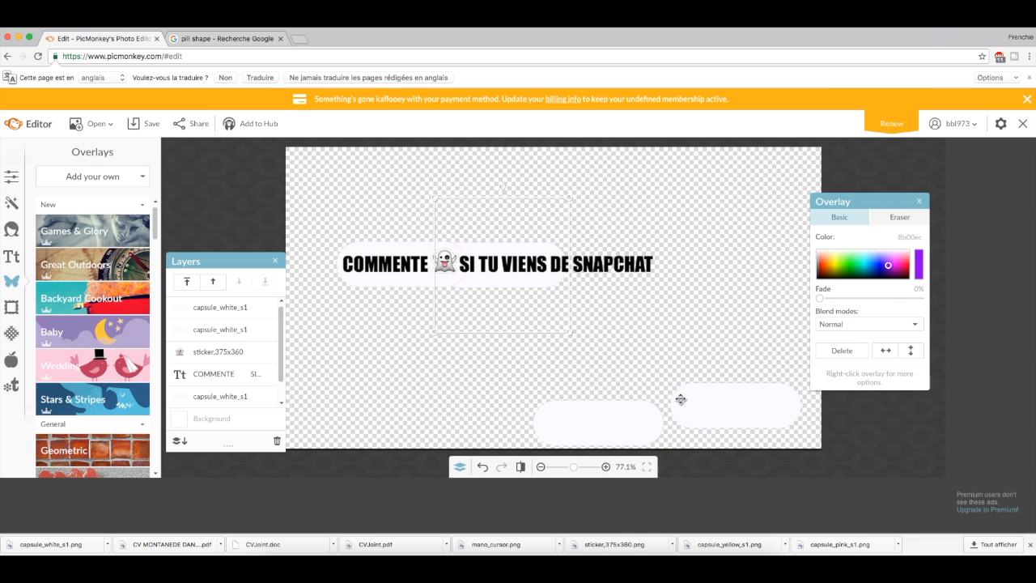
Delete the spare white capsule copy and place the remaining loose one behind the end of the Snapchat caption
click(681, 399)
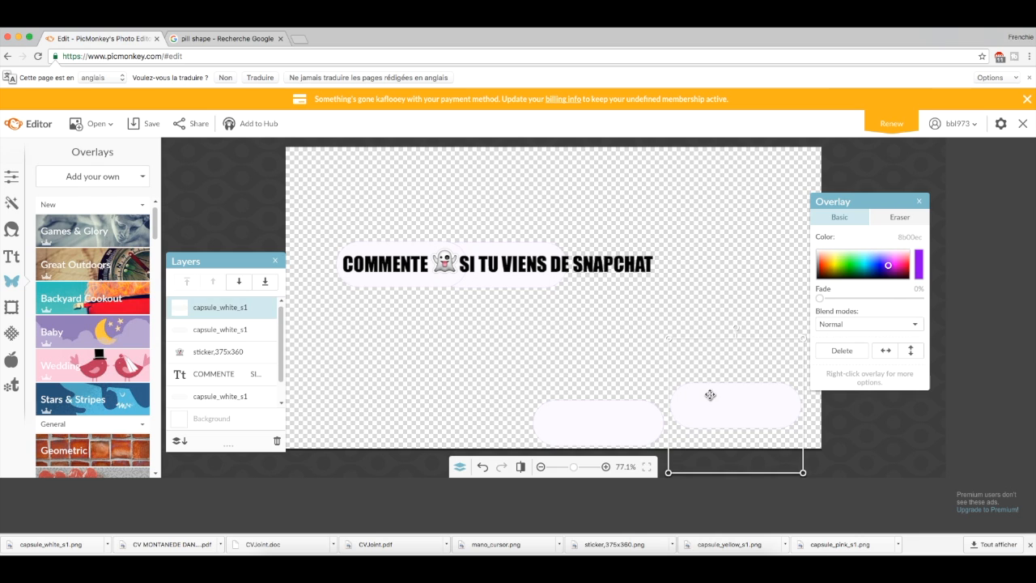
key(Delete)
click(613, 414)
drag(613, 414, 616, 261)
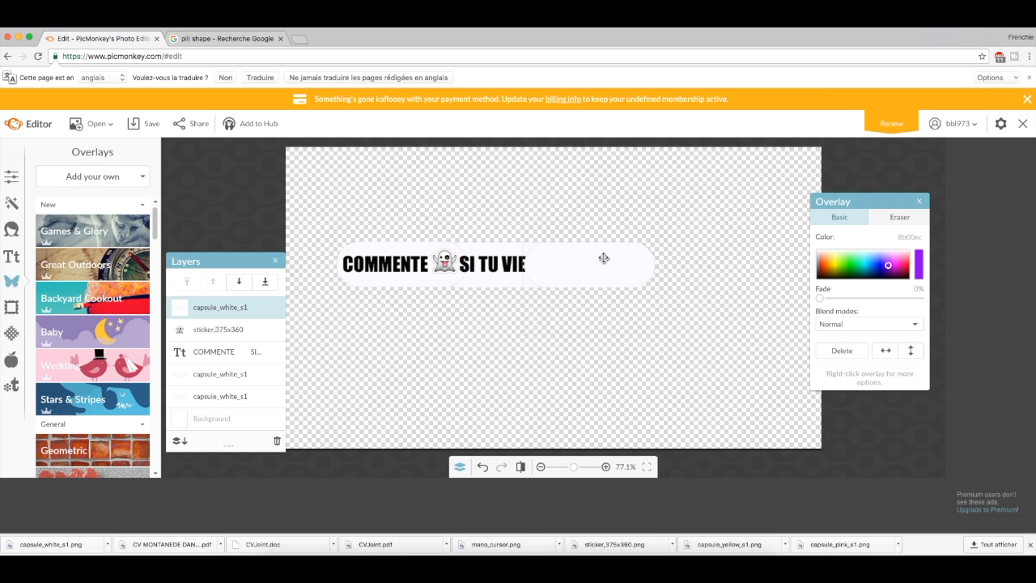
right_click(603, 257)
click(640, 277)
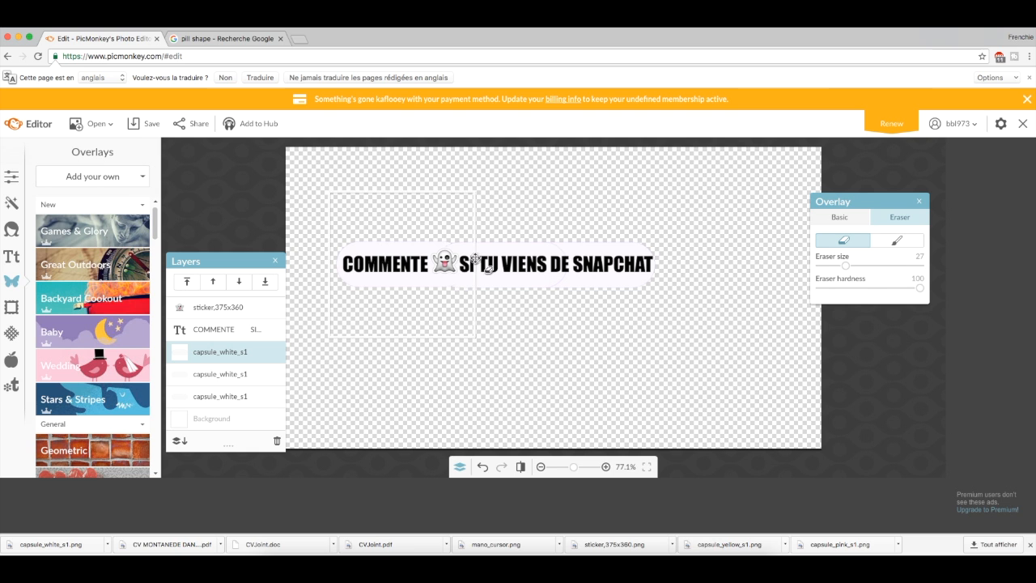
click(768, 215)
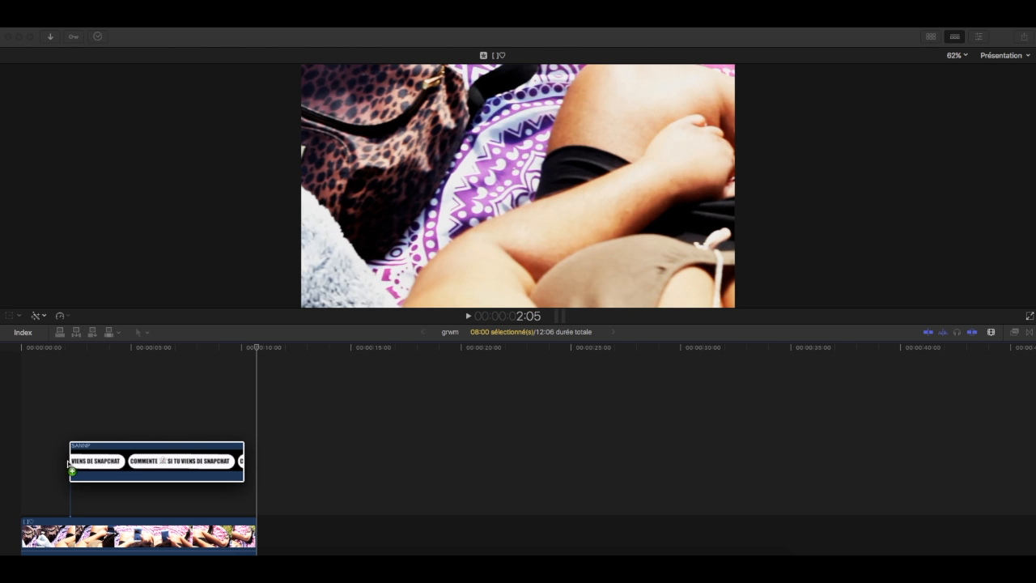
In Final Cut Pro, place the Snapchat banner above the footage from its start and animate it sliding into the frame's lower-right corner
drag(30, 478, 24, 486)
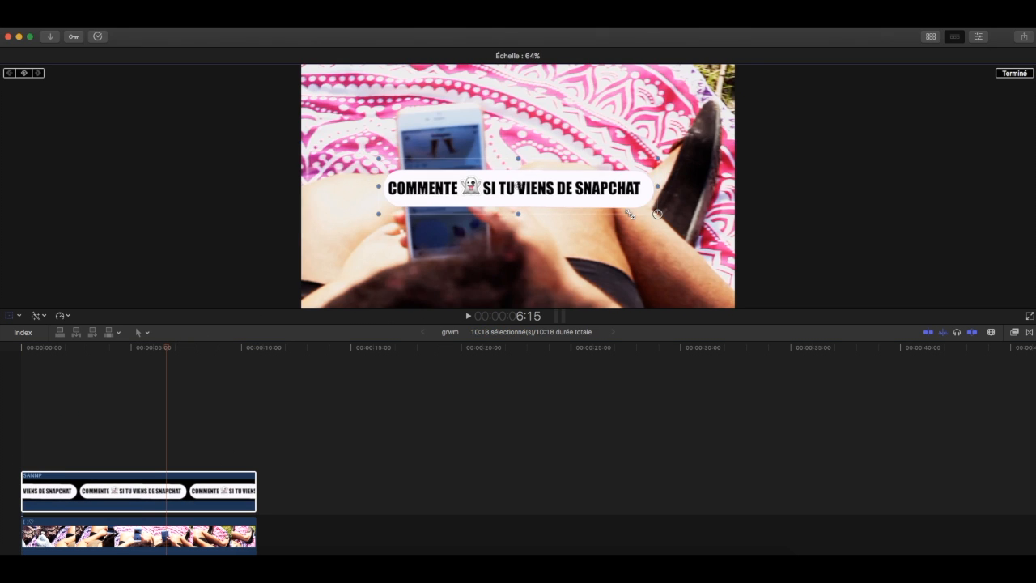
drag(562, 197, 879, 294)
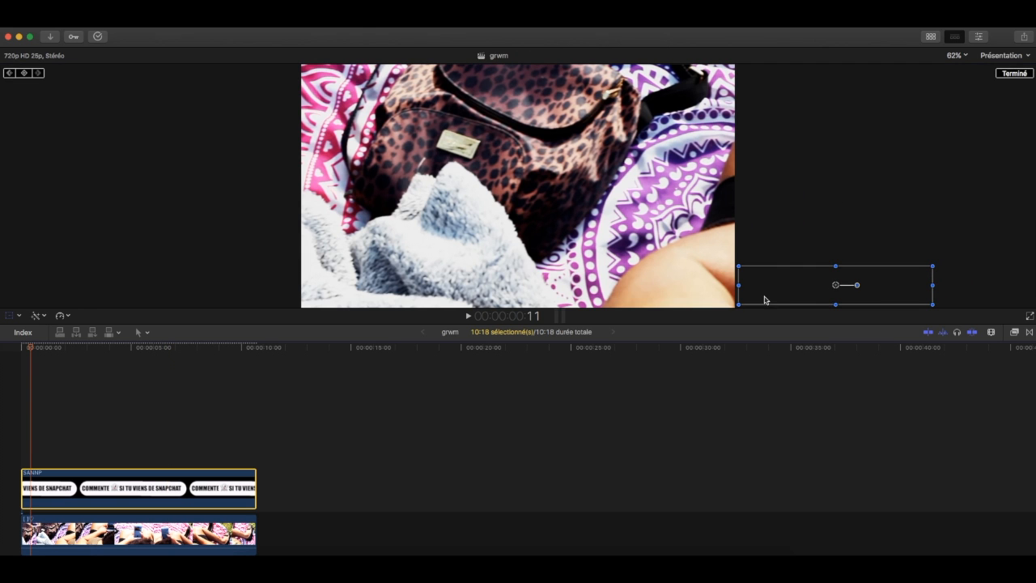
drag(764, 300, 558, 300)
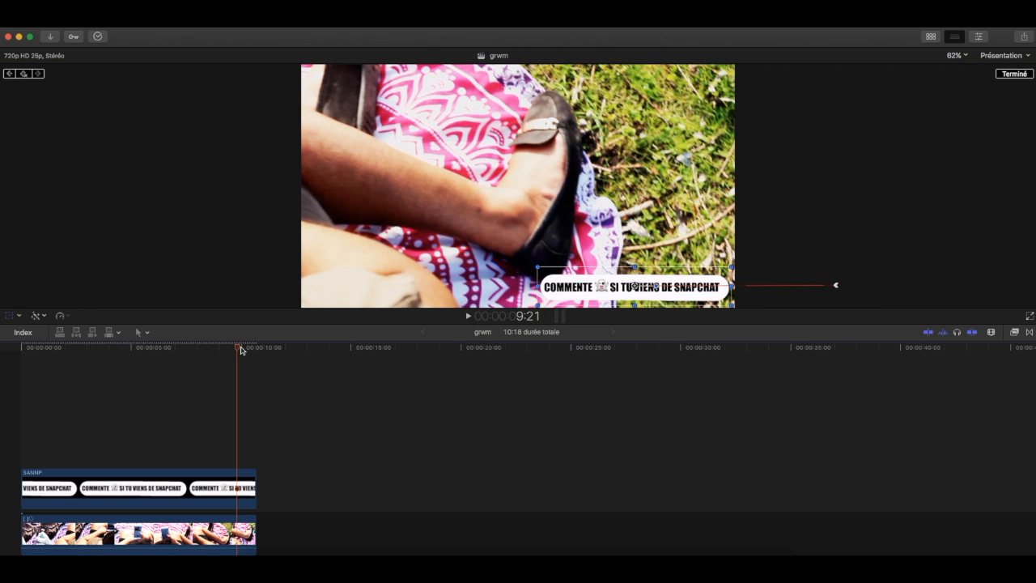
drag(240, 350, 250, 348)
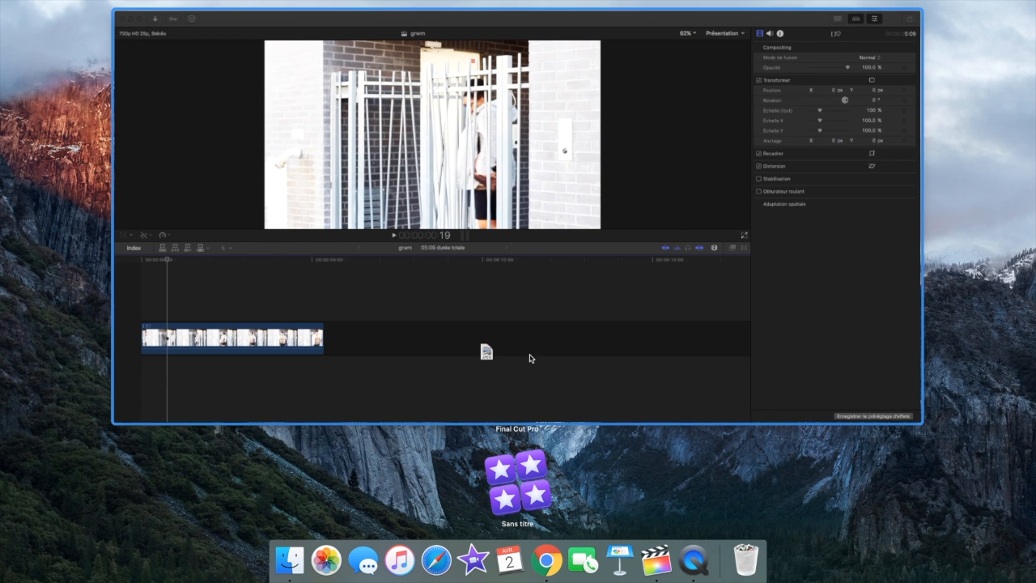
Add the rainbow chevron pattern image to the start of the timeline, before the footage clip
drag(530, 359, 146, 369)
drag(70, 372, 37, 426)
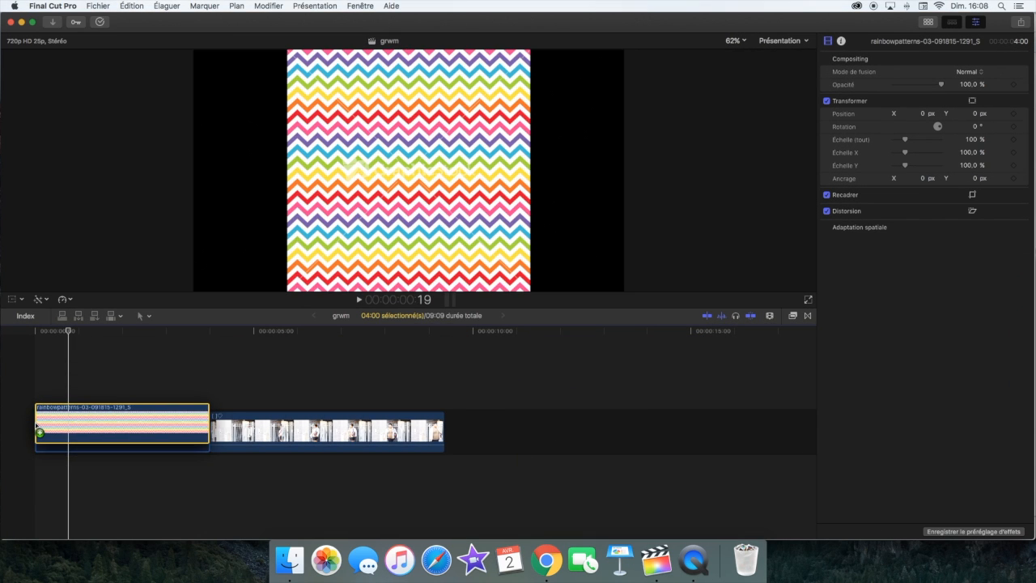
Crop the rainbow pattern image with the Recadrer mode so that it fills the whole frame
click(19, 298)
click(32, 323)
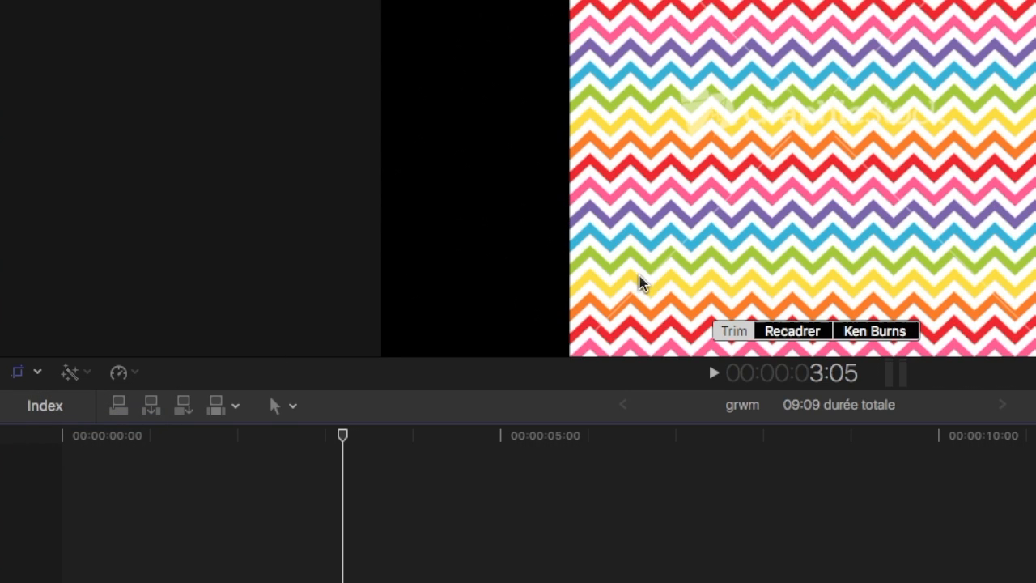
click(800, 332)
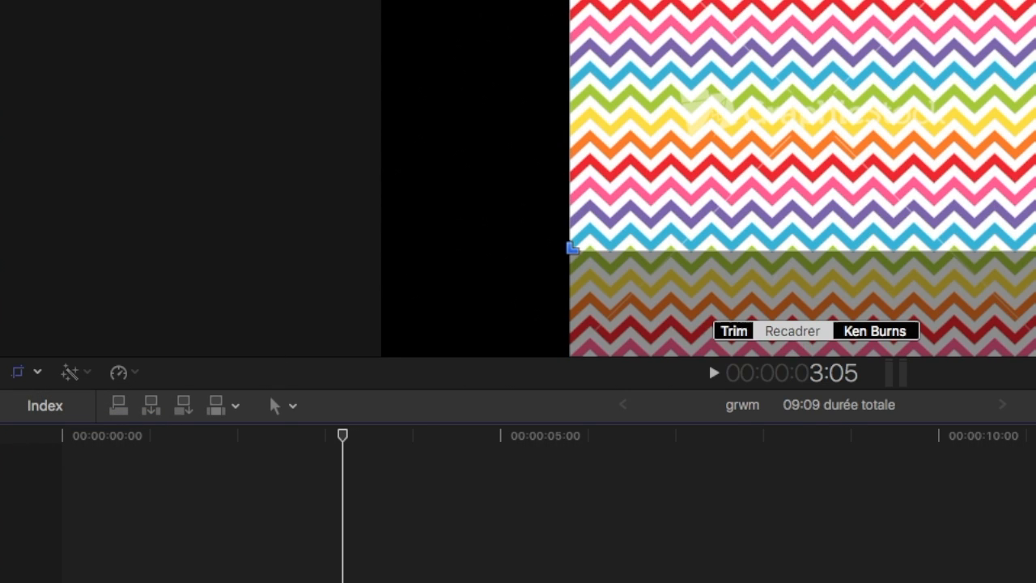
click(790, 61)
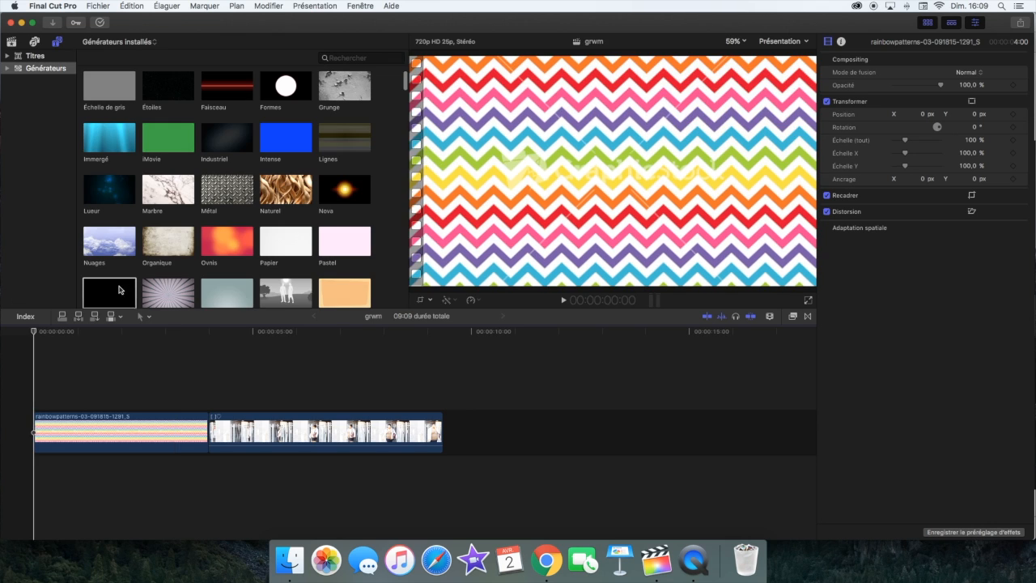
Place a Personnalisé generator above the rainbow pattern clip and trim it to the same length
drag(119, 289, 37, 393)
drag(471, 385, 223, 380)
Set the Personnalisé generator's colour to white
click(144, 373)
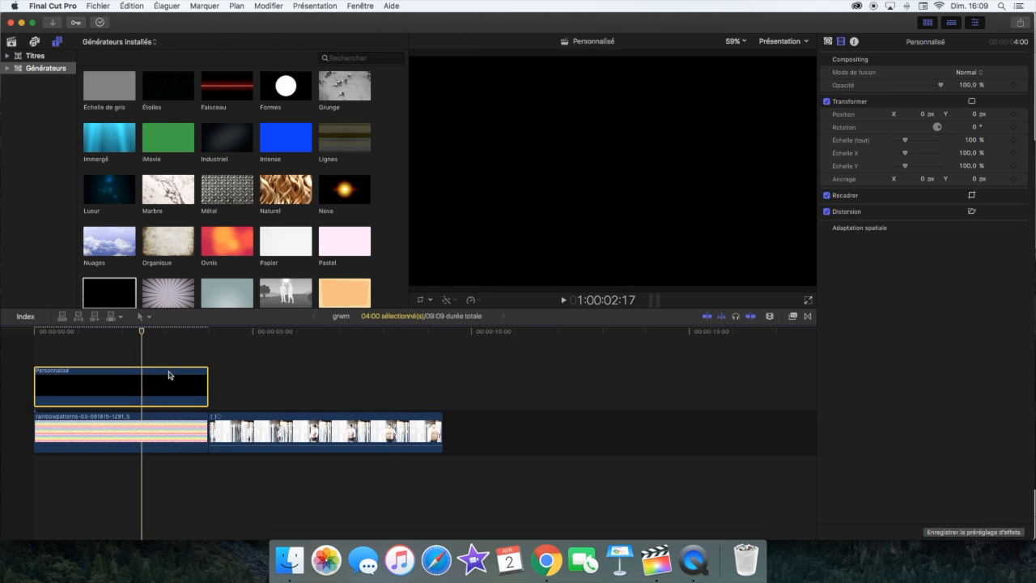
click(828, 41)
click(966, 72)
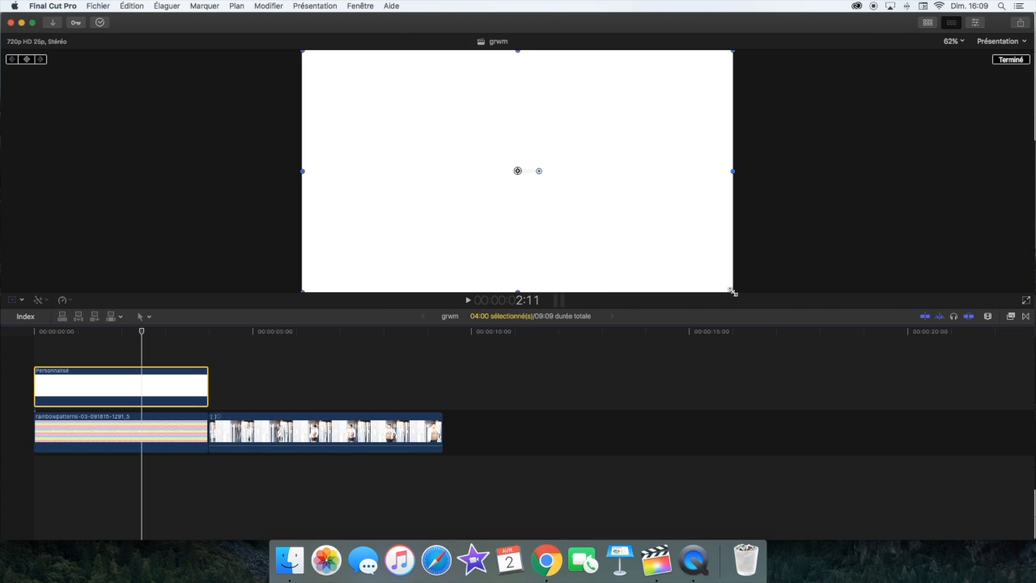
Scale the white generator down to about 92% so the pattern borders it, and lower its opacity
drag(733, 291, 701, 284)
click(1011, 59)
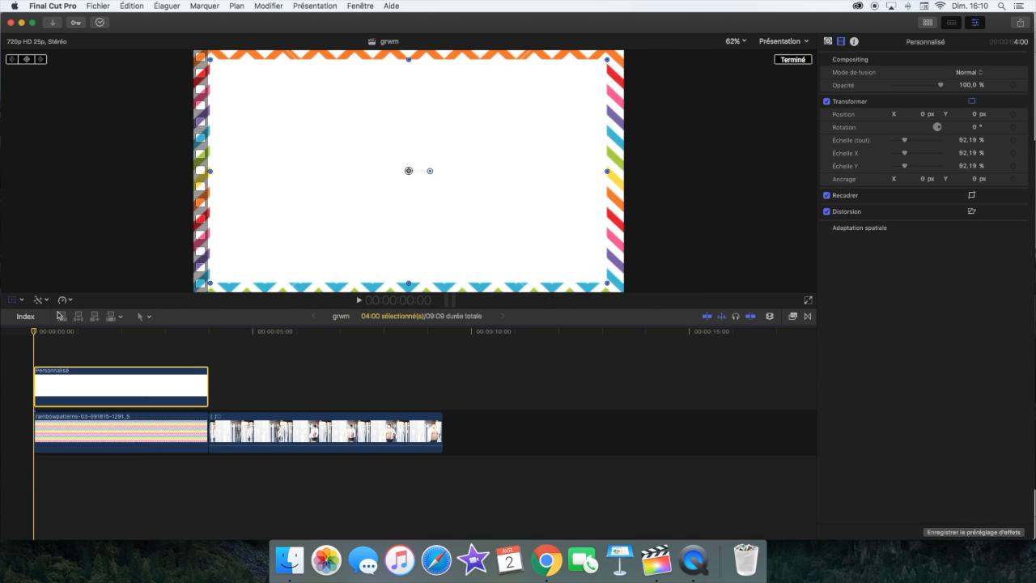
drag(34, 334, 54, 335)
drag(940, 88, 937, 88)
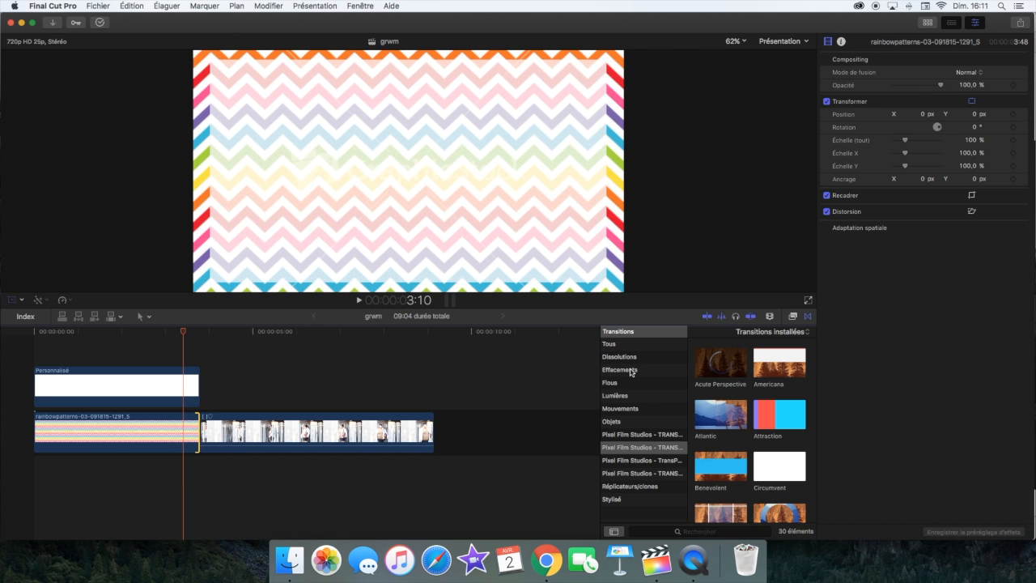
Add a Fondu enchaîné transition between the rainbow pattern clip and the footage, and play back the sequence
click(635, 370)
click(635, 358)
click(178, 434)
click(34, 353)
key(space)
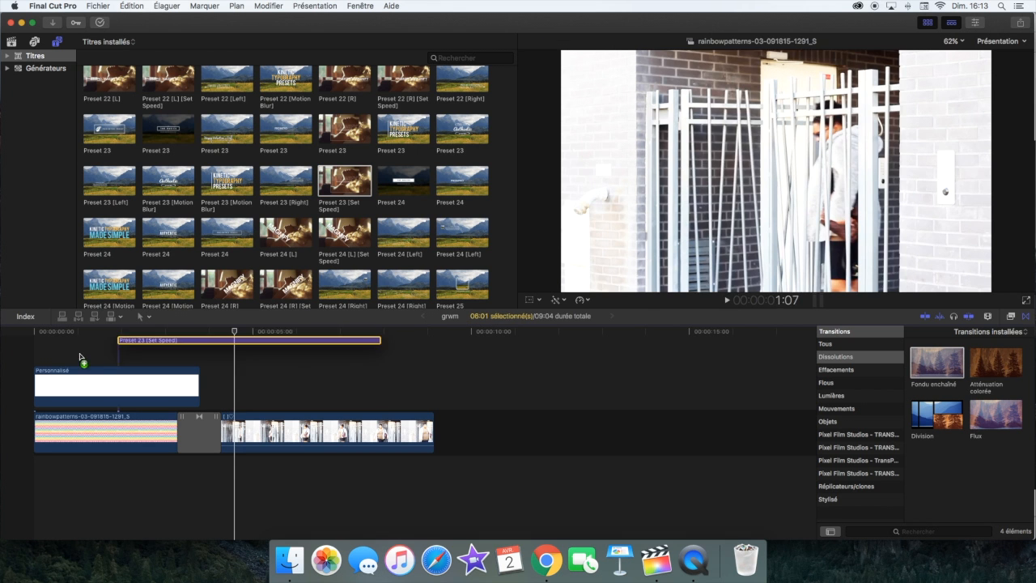
Place the Preset 23 [Set Speed] title above the white generator and shorten its duration
mouse_move(80, 356)
mouse_down()
mouse_move(48, 353)
mouse_move(72, 352)
mouse_up()
drag(297, 354, 260, 354)
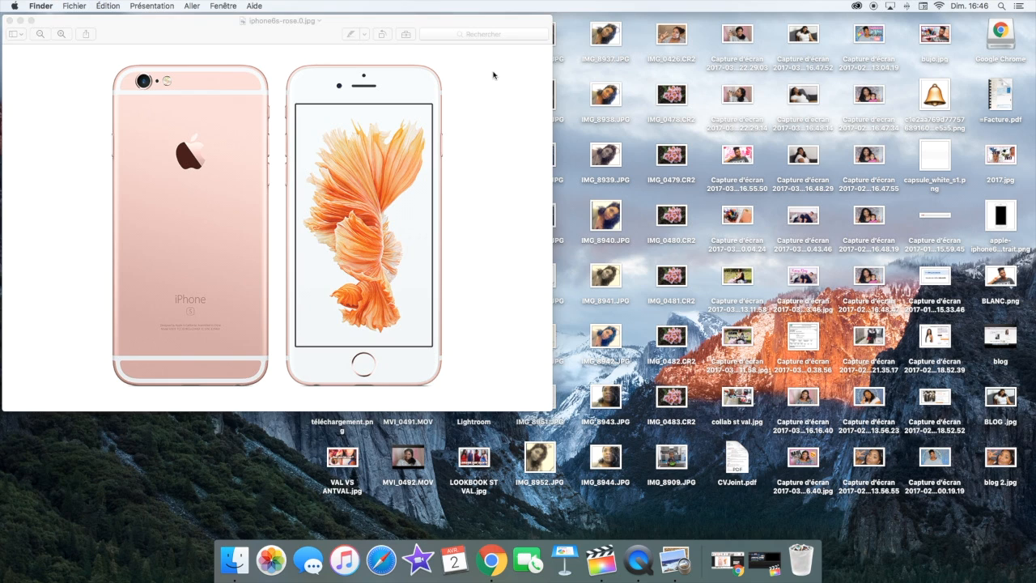
In Aperçu, crop iphone6s-rose.0.jpg to the front view of the phone
click(307, 32)
click(405, 34)
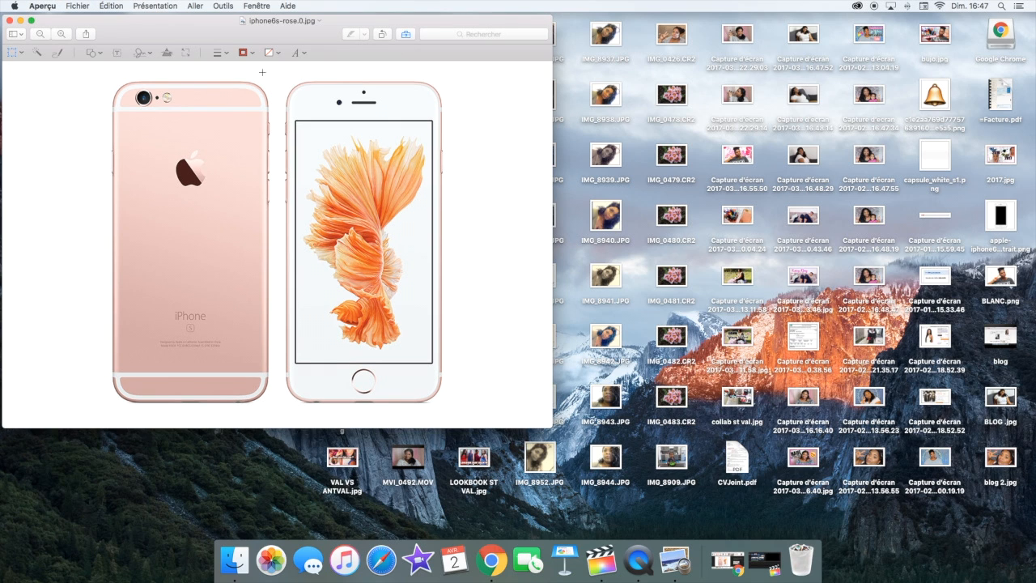
key(super+k)
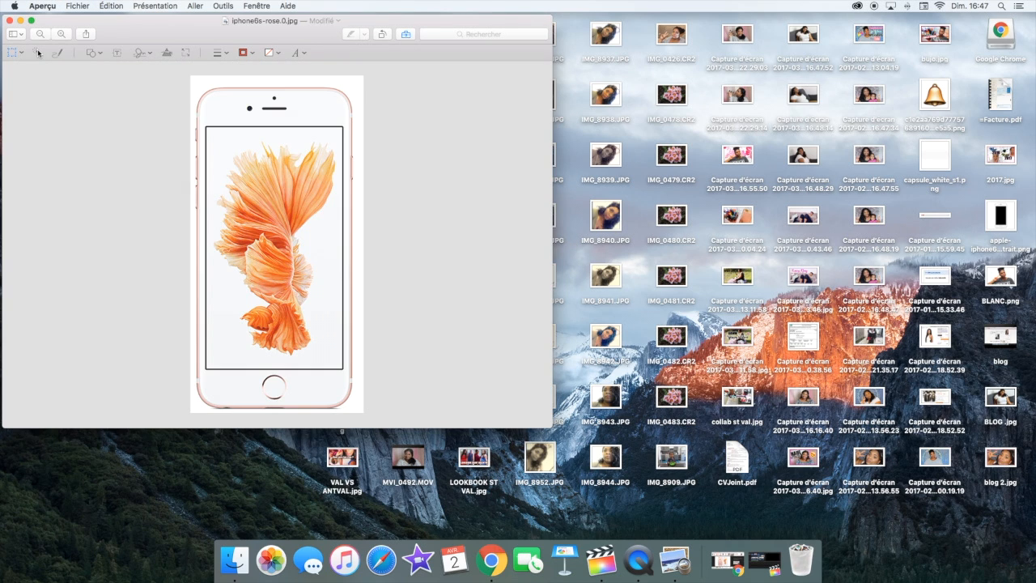
Erase the white background around the phone and its screen area with Instant Alpha
drag(203, 81, 197, 87)
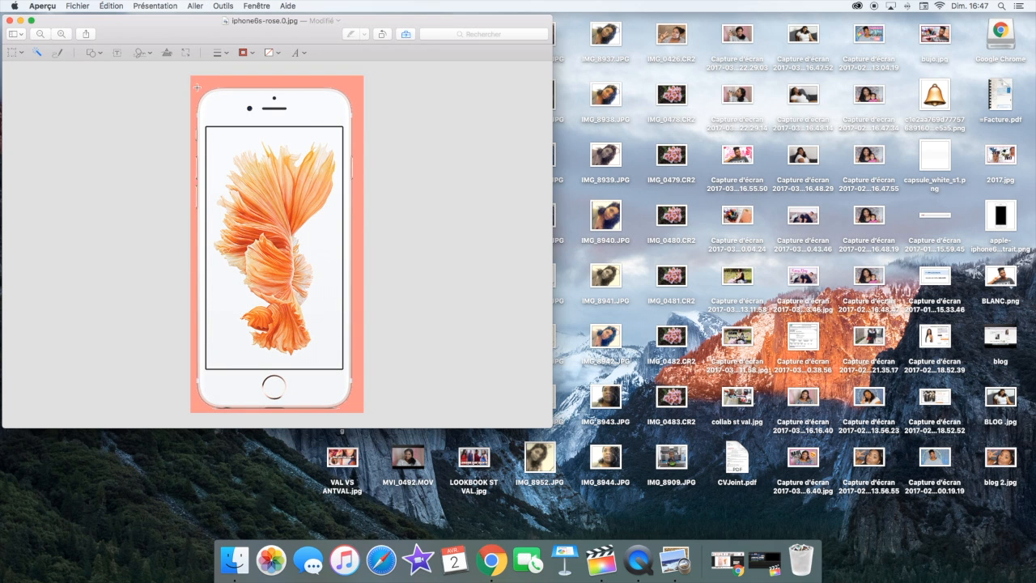
key(Delete)
drag(206, 126, 205, 127)
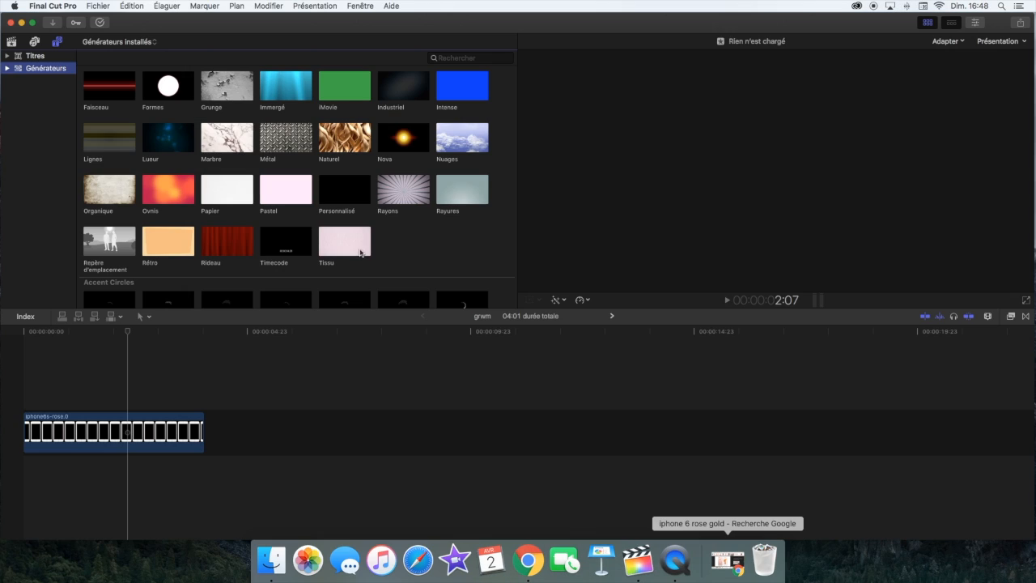
In Final Cut Pro, place the Tissu generator beneath the phone clip, and shift and tilt the phone towards the frame's left side
drag(344, 241, 137, 347)
click(175, 348)
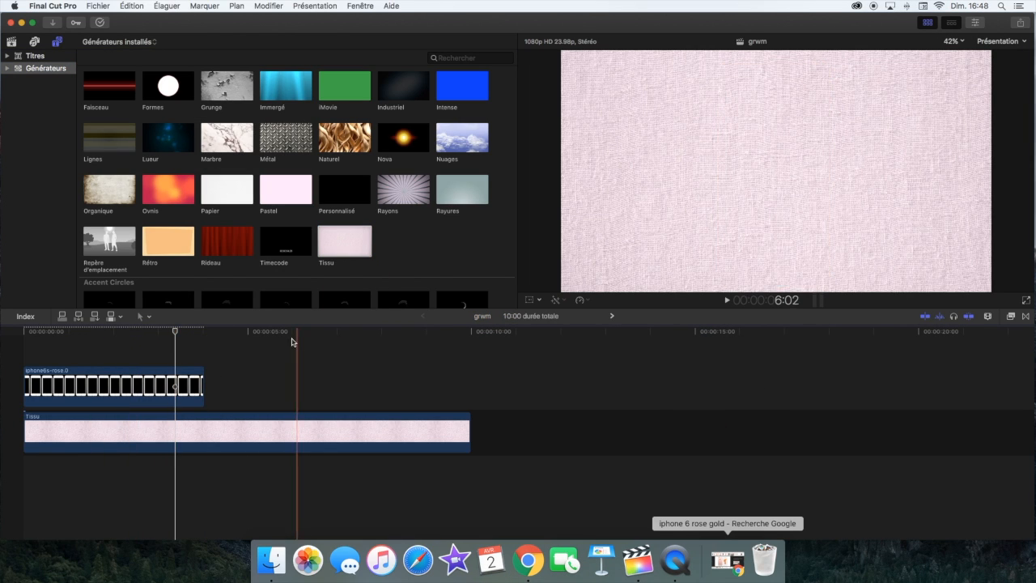
click(530, 300)
drag(800, 174, 695, 210)
drag(746, 261, 734, 281)
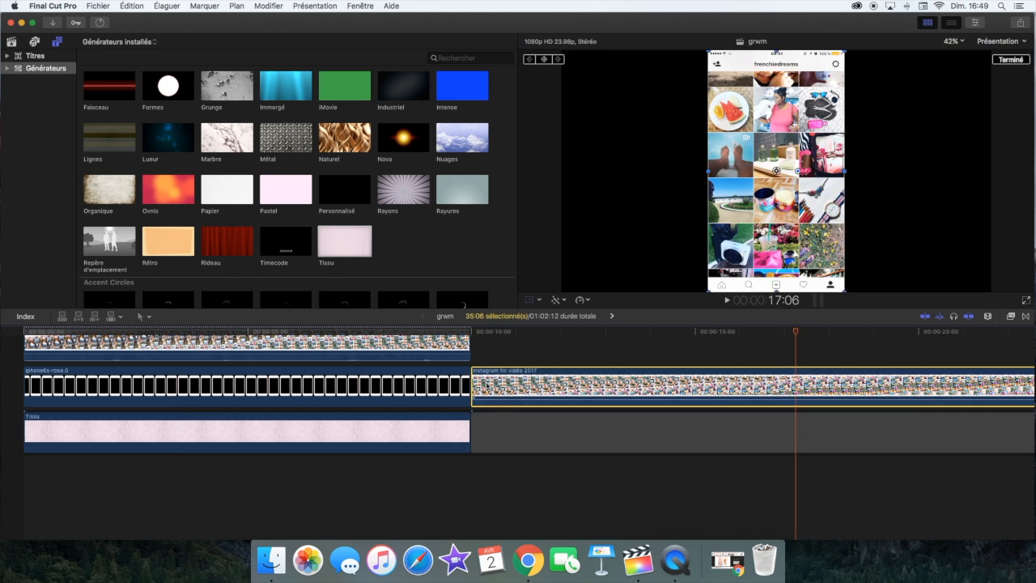
Delete the Instagram recording's excess beyond the phone clip, and scale, move and tilt the rest to fit the phone's screen
key(BackSpace)
click(264, 340)
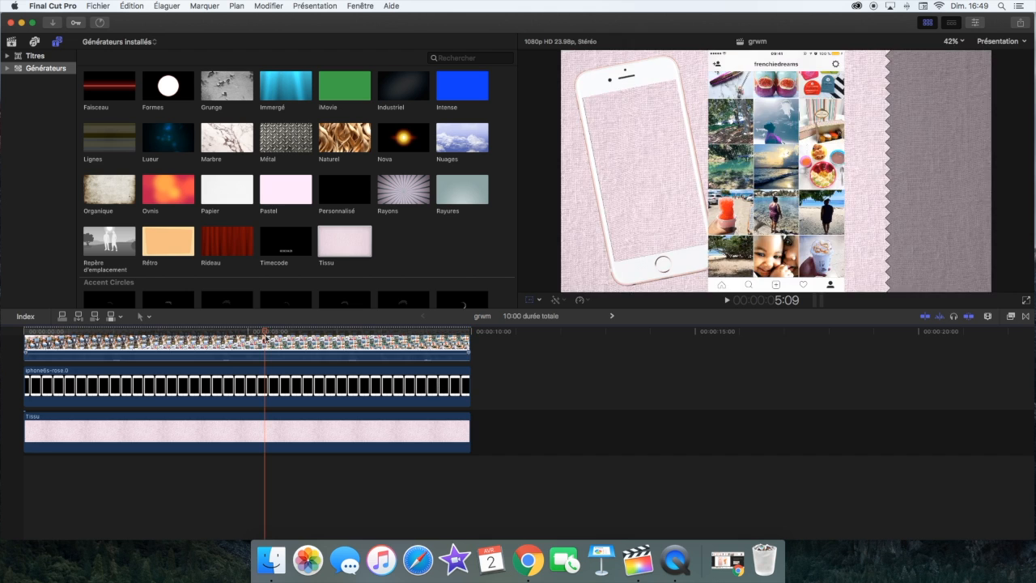
drag(710, 51, 732, 84)
drag(802, 171, 672, 172)
drag(718, 254, 686, 235)
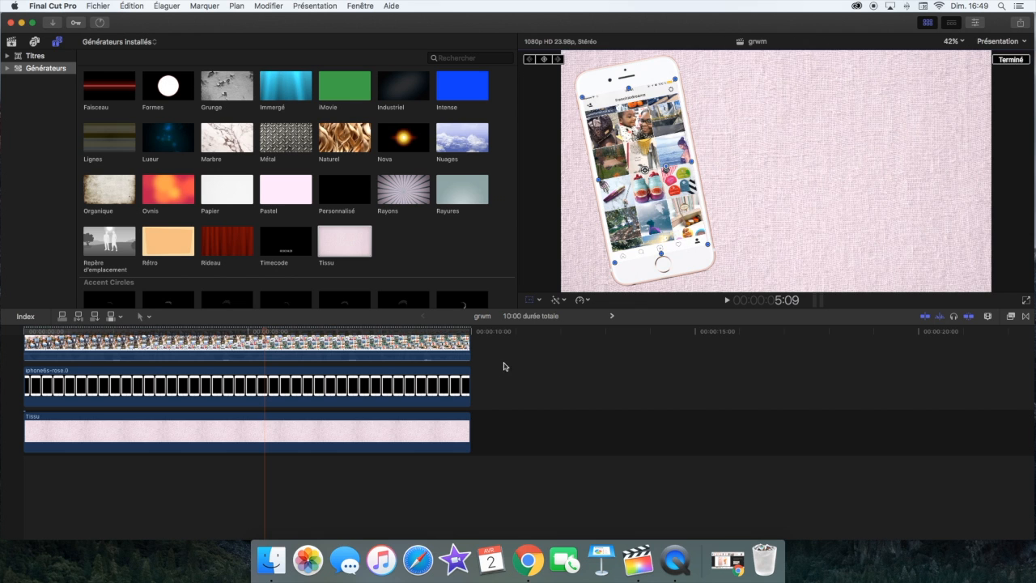
key(space)
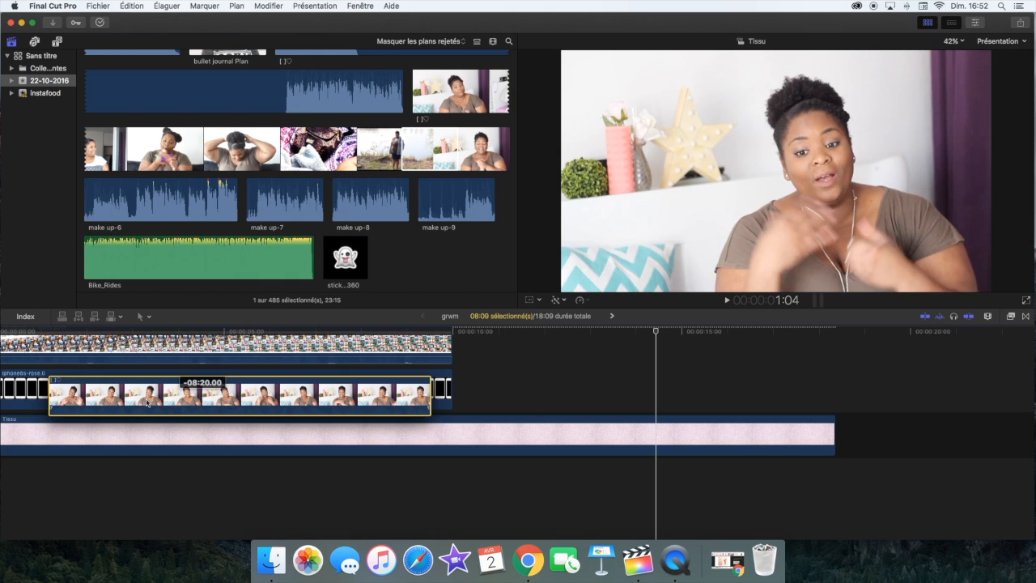
Place the talking clip at the start just above Tissu, extended to 14:10, and shrink it beside the phone to about 55%
drag(147, 402, 113, 399)
scroll(119, 397, left, 1)
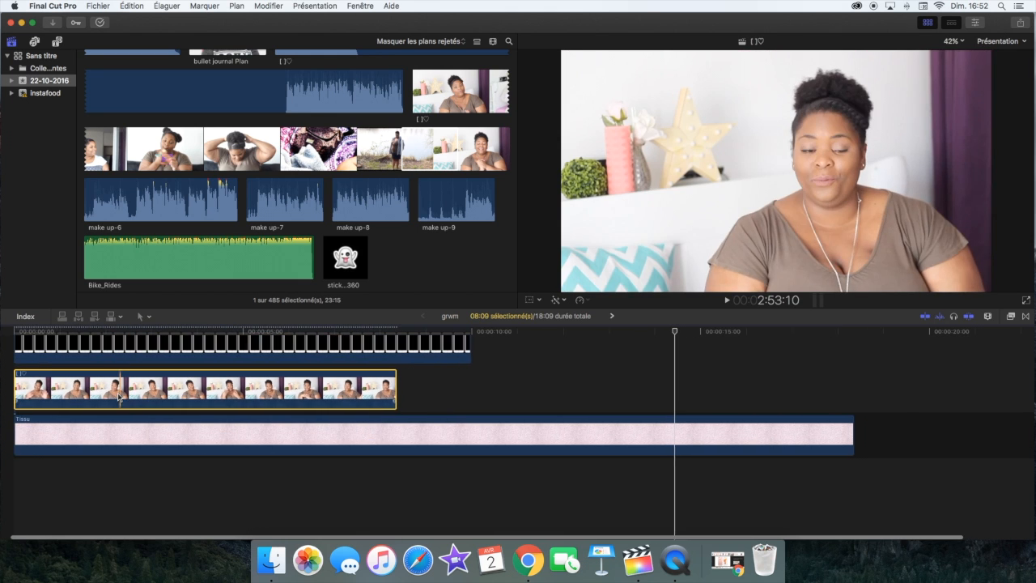
drag(402, 390, 704, 390)
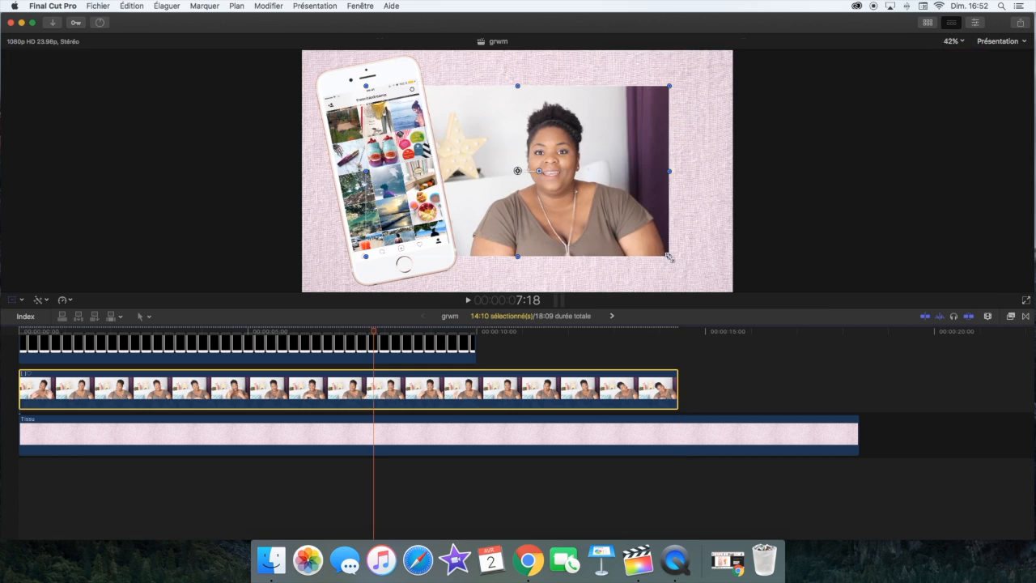
drag(668, 247, 646, 199)
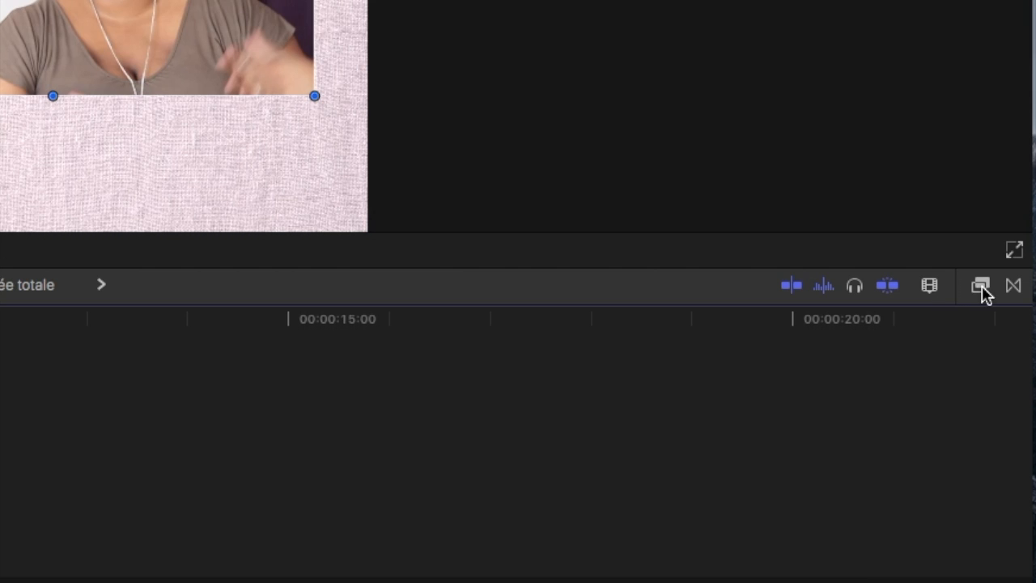
Apply the Bordure simple video effect to the talking clip
click(982, 288)
click(543, 147)
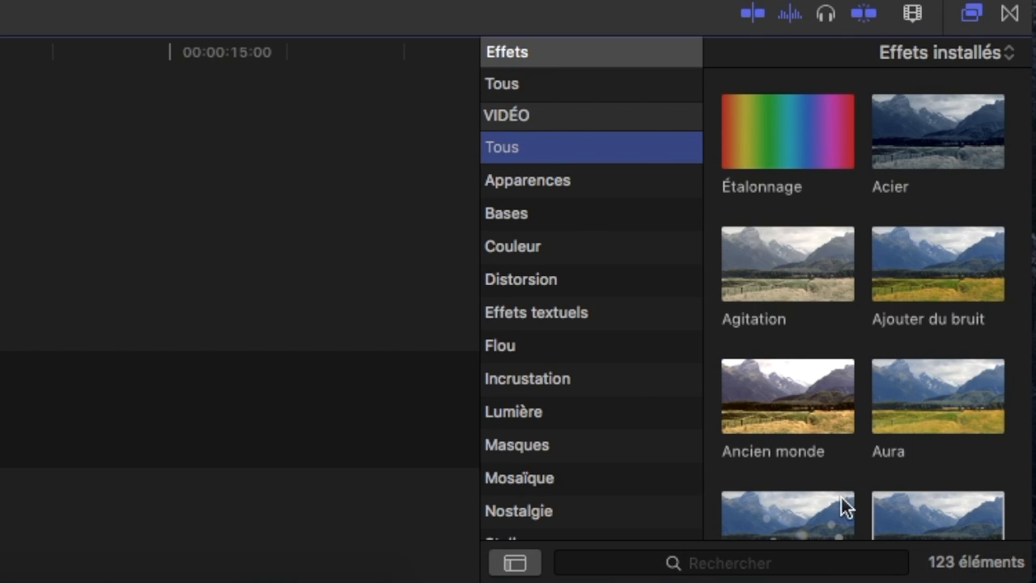
scroll(911, 519, down, 5)
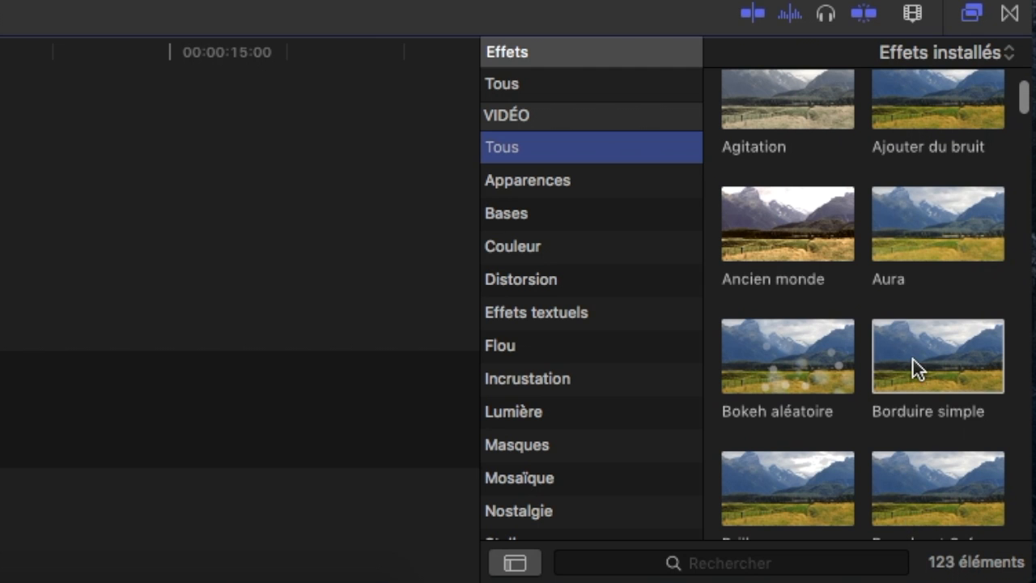
click(909, 358)
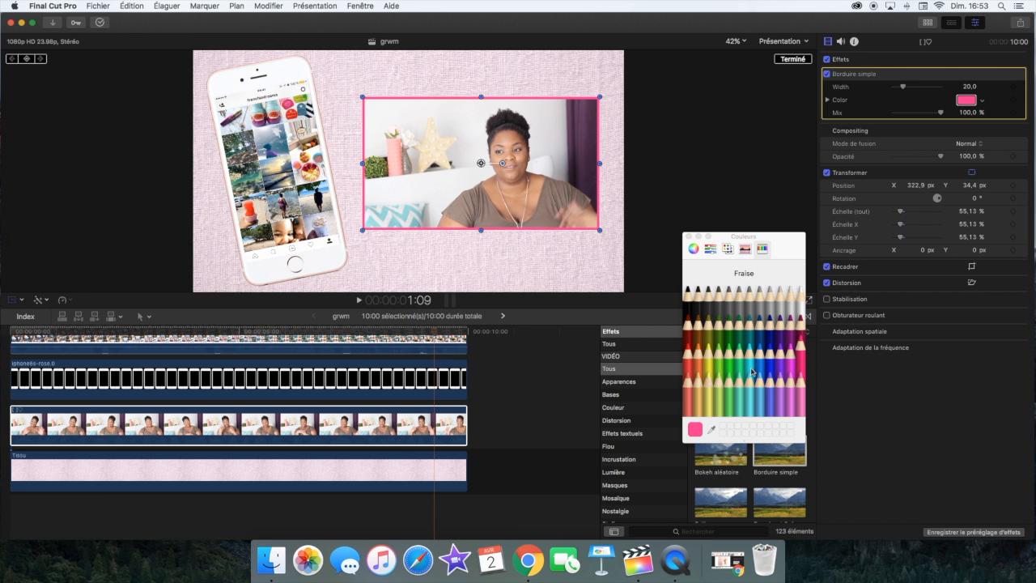
Try Turquoise and Mandarine as the border colour of the talking clip
click(746, 368)
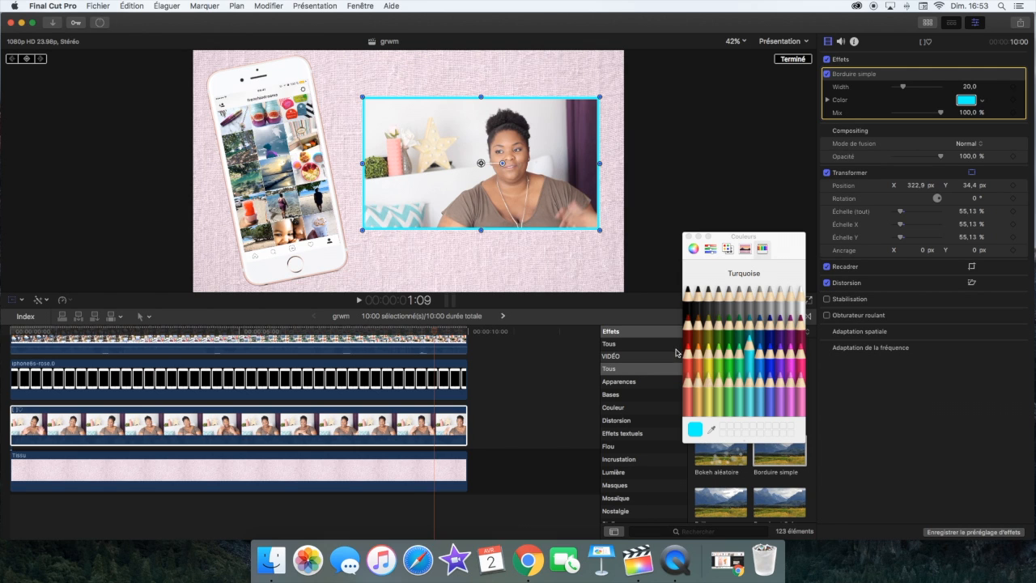
click(691, 367)
click(701, 370)
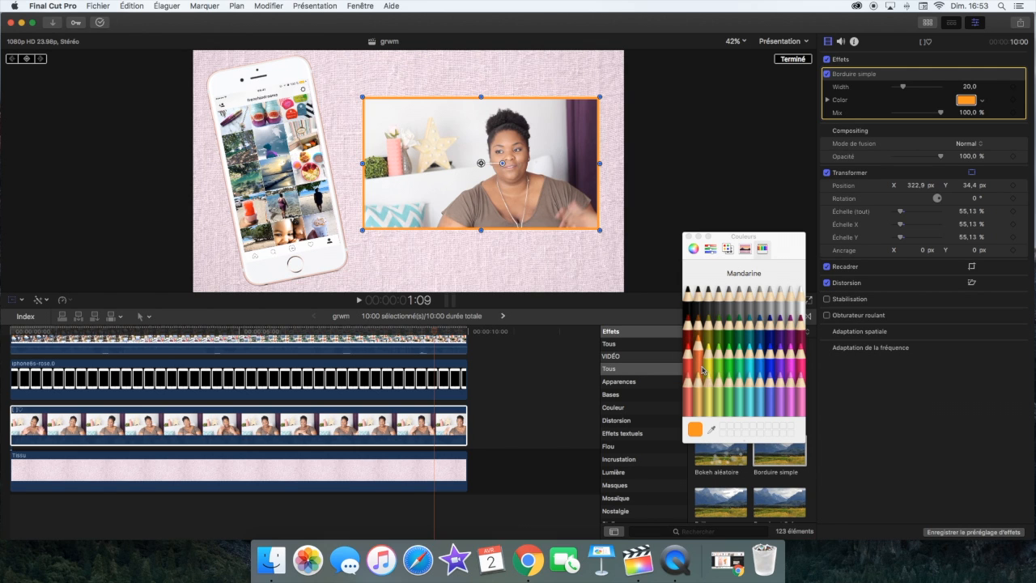
Set the border's colour to Fraise, its width to 23 and its mix to about 70%
click(798, 356)
mouse_move(902, 86)
mouse_down()
mouse_move(953, 90)
mouse_move(890, 91)
mouse_move(905, 88)
mouse_move(923, 110)
mouse_move(890, 115)
mouse_move(930, 115)
mouse_up()
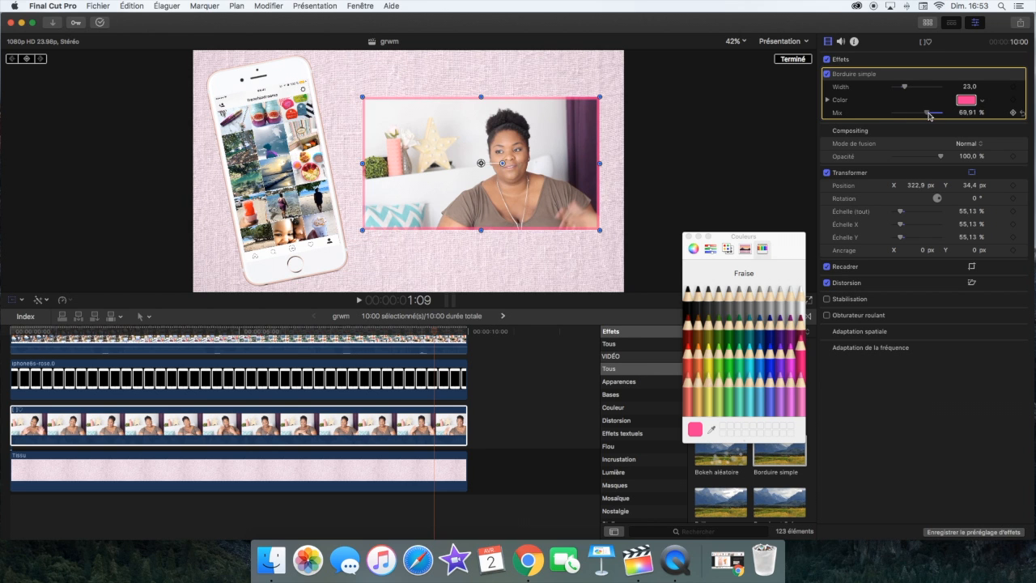